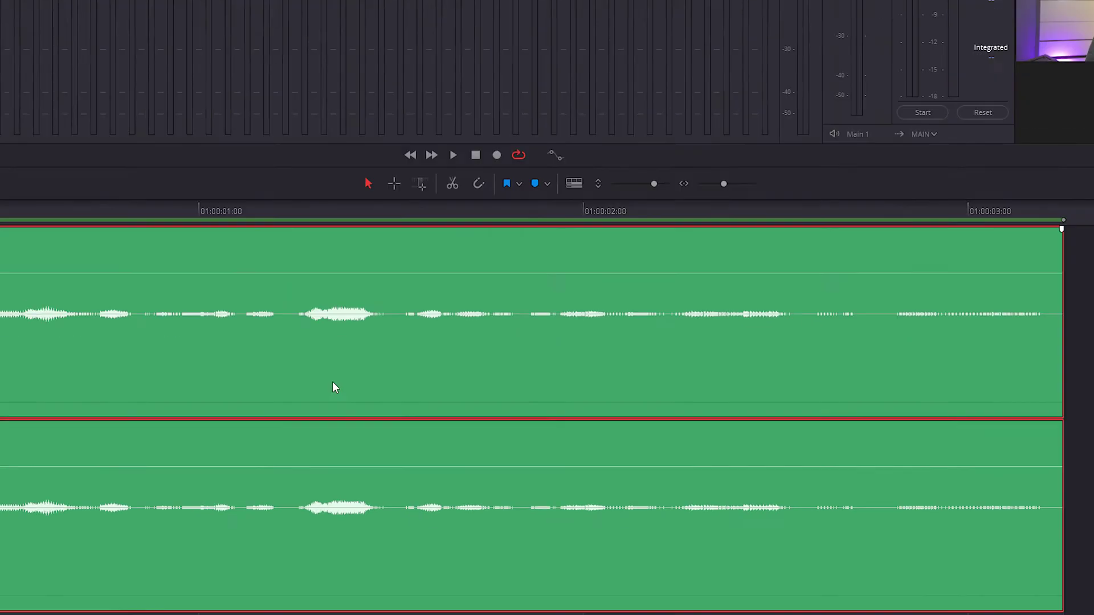
Normalize the voice-over clip to -16 LKFS and -3.0 dBTP using ITU-R BS.1770-4.
{"action": "right_click", "coordinate": [392, 422]}
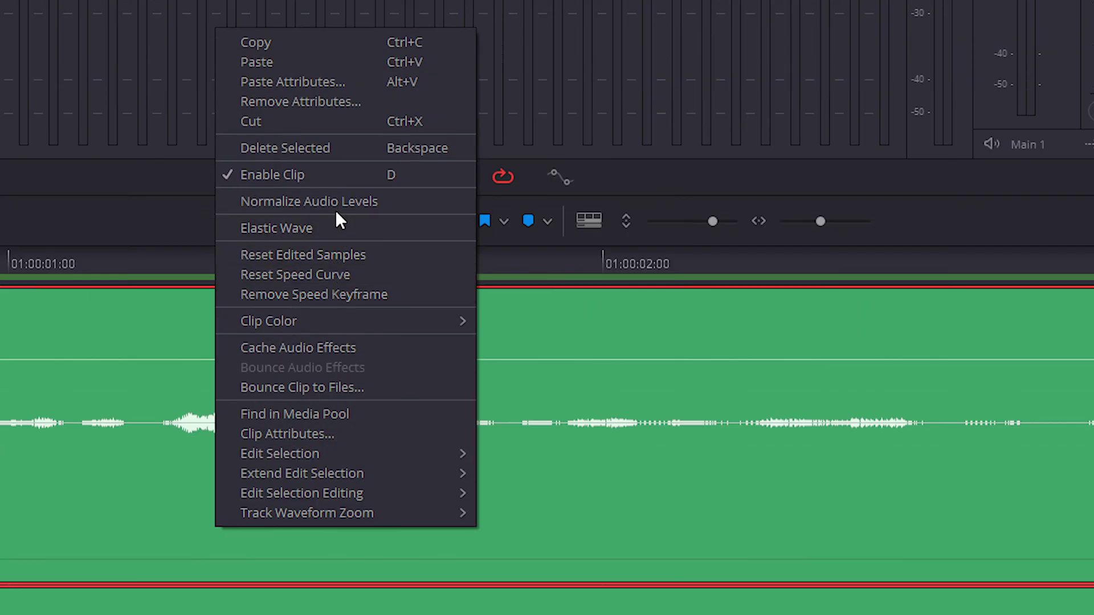
{"action": "left_click", "coordinate": [335, 203]}
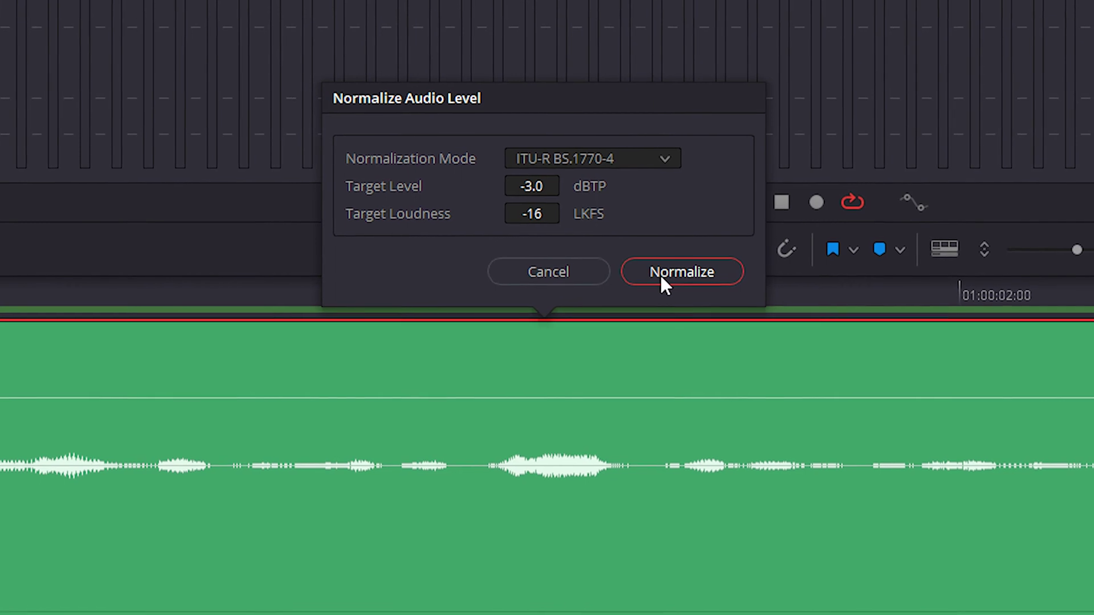
{"action": "left_click", "coordinate": [654, 278]}
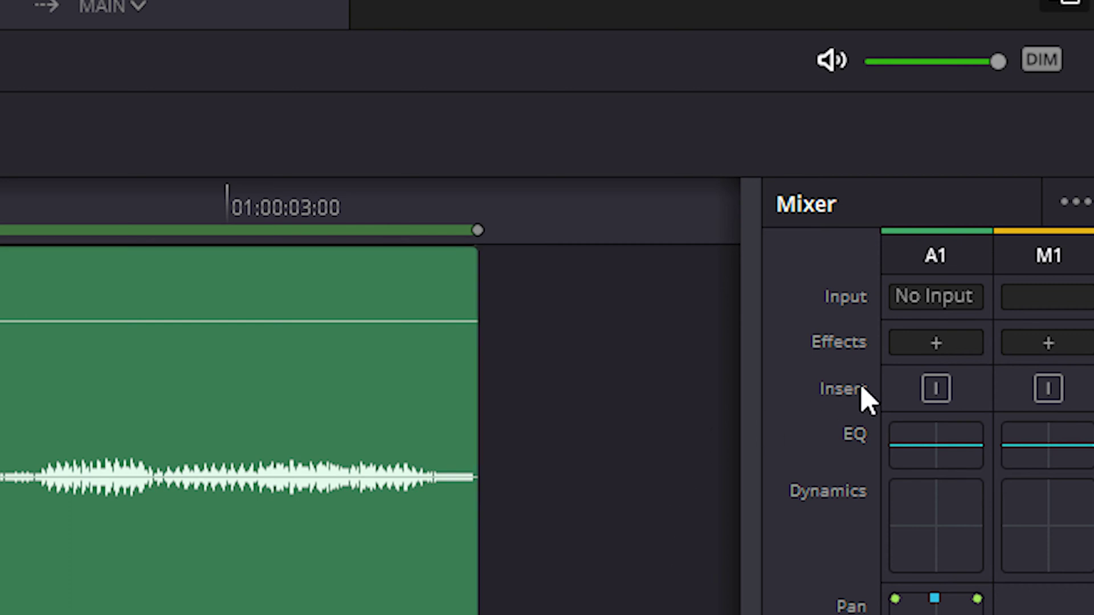
Add the FairlightFX Vocal Channel effect to track A1.
{"action": "left_click", "coordinate": [938, 348]}
{"action": "mouse_move", "coordinate": [911, 382]}
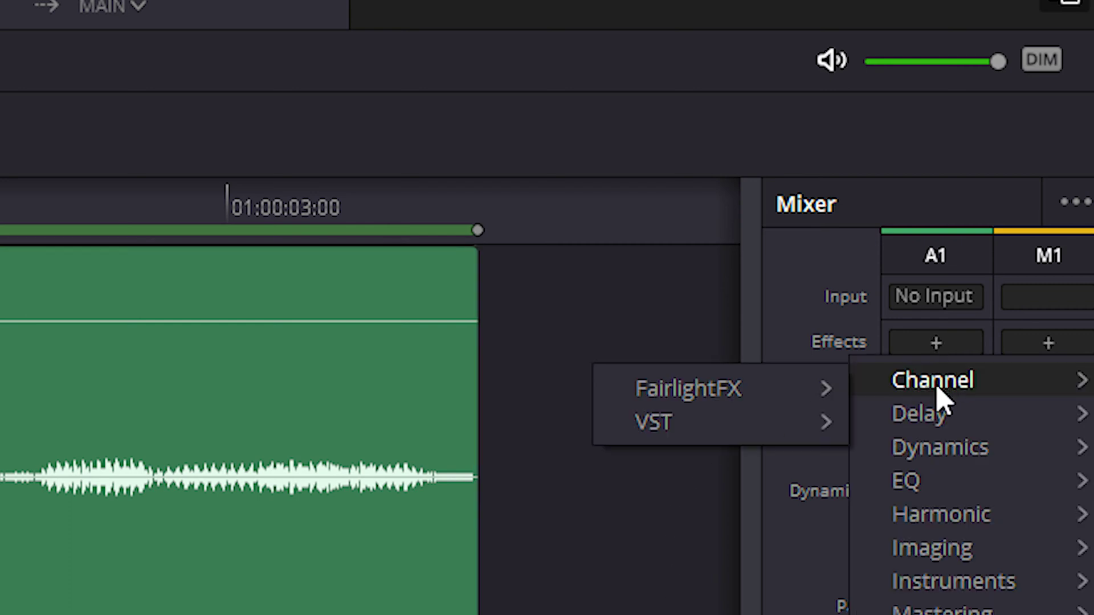
{"action": "mouse_move", "coordinate": [762, 398]}
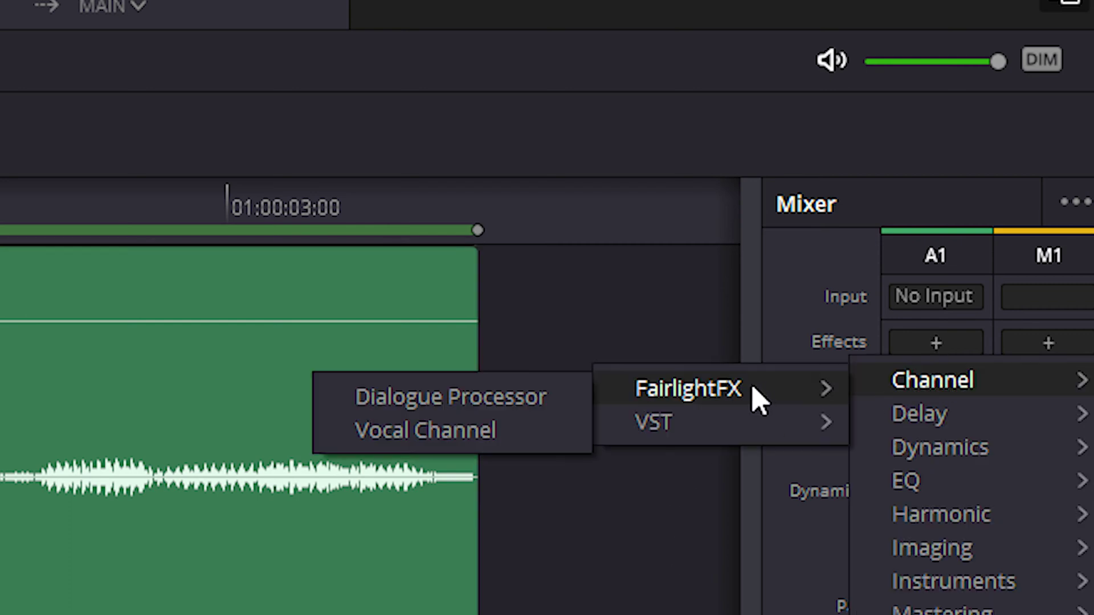
{"action": "left_click", "coordinate": [530, 437]}
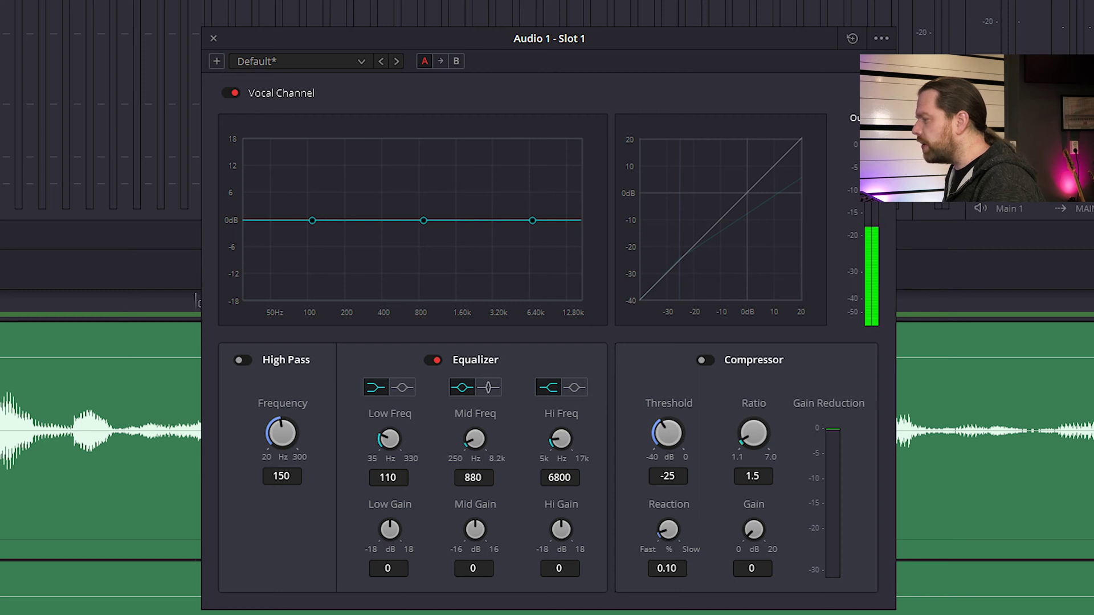
Enable the high-pass filter at 131 Hz and add a 5.9 dB low boost at 171 Hz.
{"action": "left_click", "coordinate": [247, 361]}
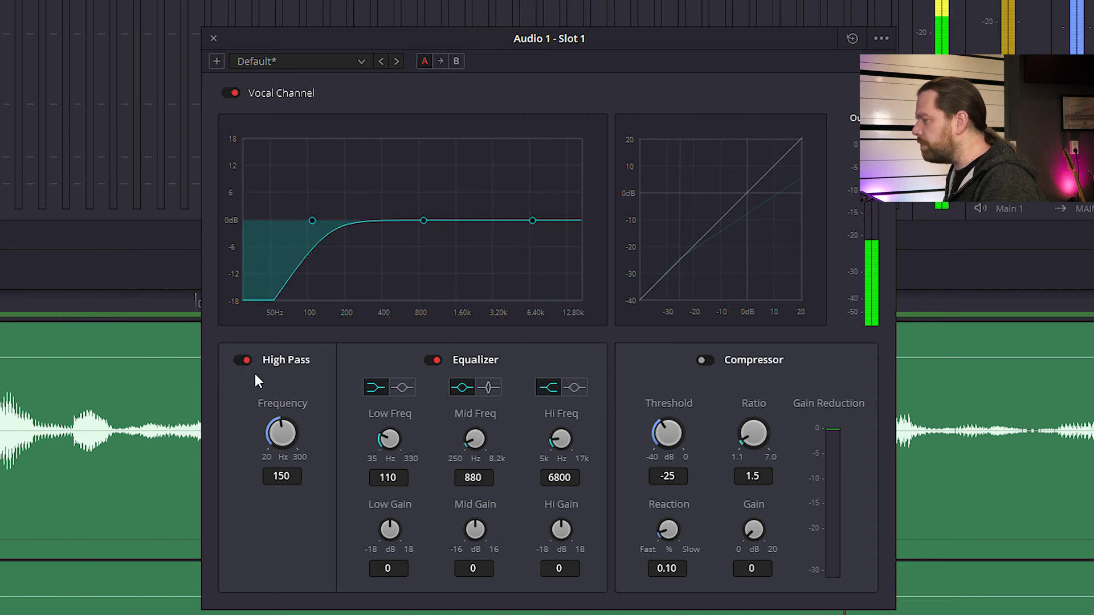
{"action": "left_click_drag", "start_coordinate": [282, 433], "coordinate": [300, 385]}
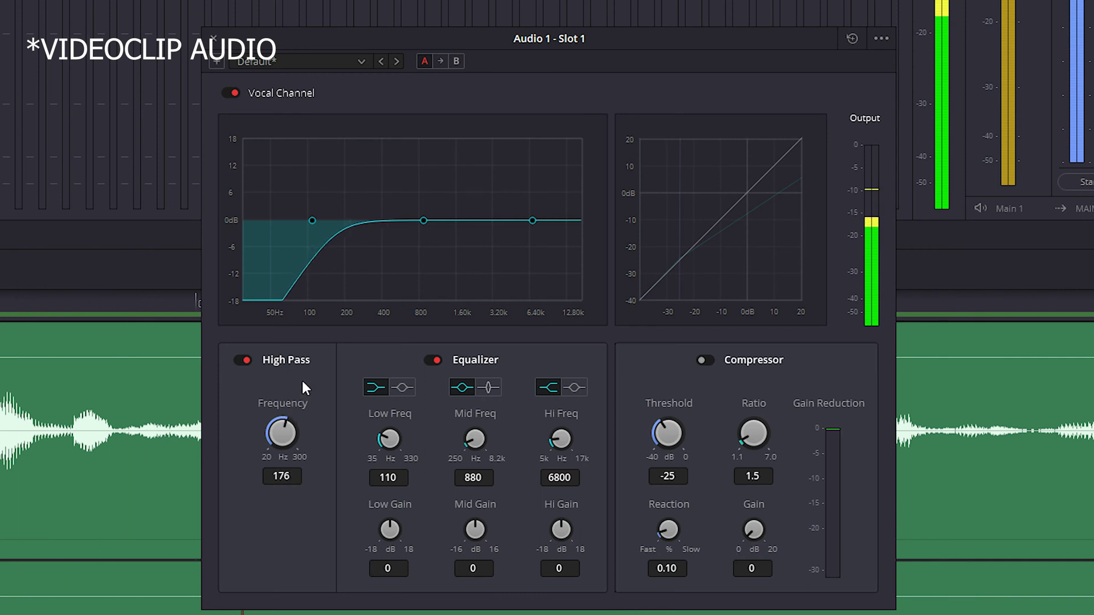
{"action": "left_click_drag", "start_coordinate": [328, 346], "coordinate": [335, 460]}
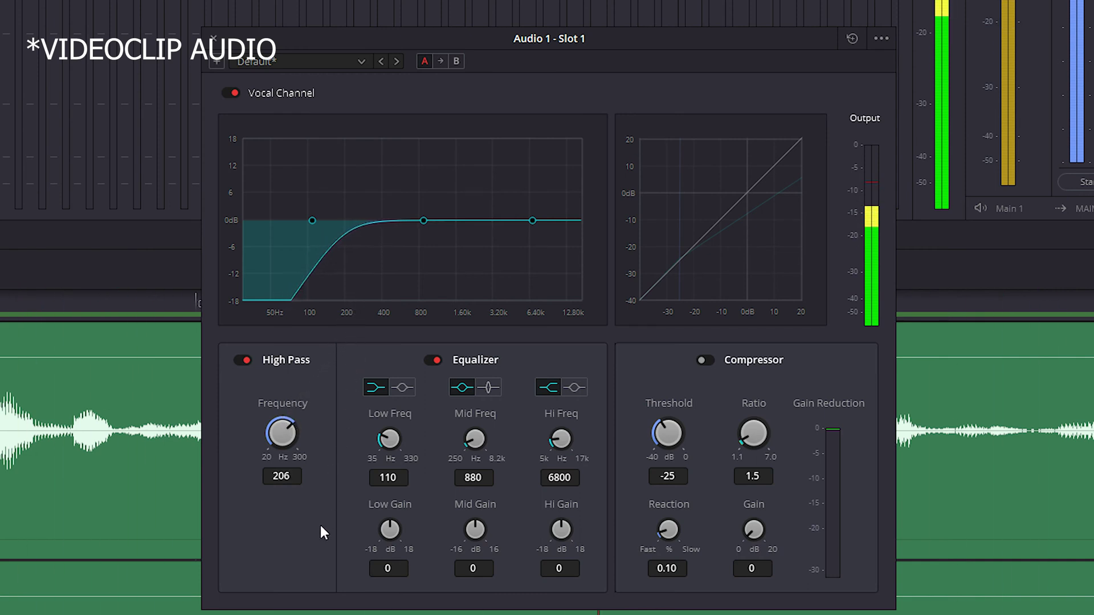
{"action": "left_click_drag", "start_coordinate": [283, 457], "coordinate": [235, 524]}
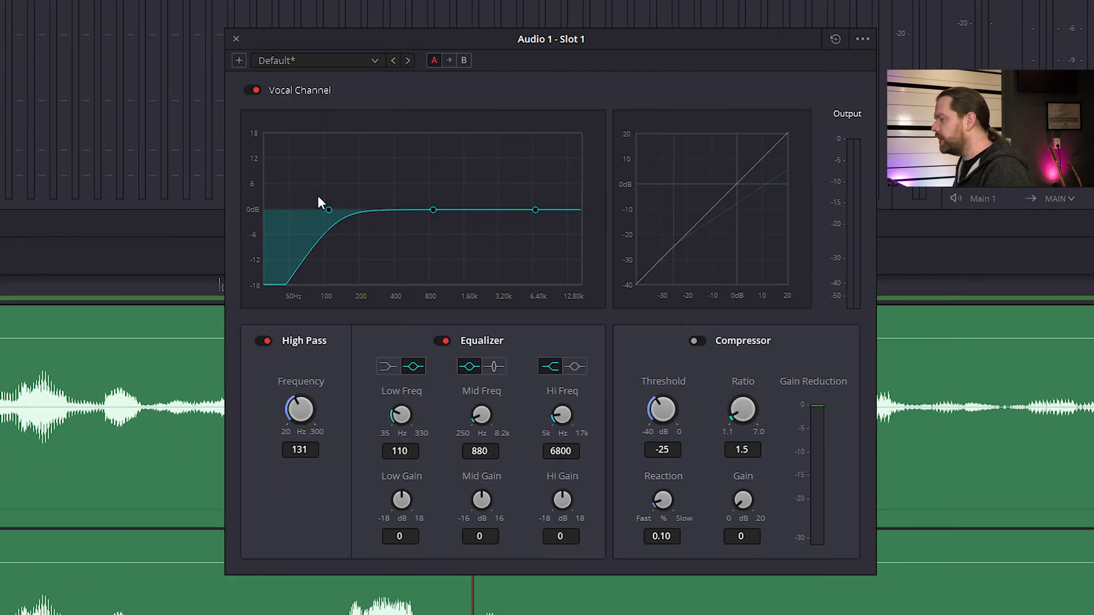
{"action": "left_click_drag", "start_coordinate": [329, 211], "coordinate": [356, 188]}
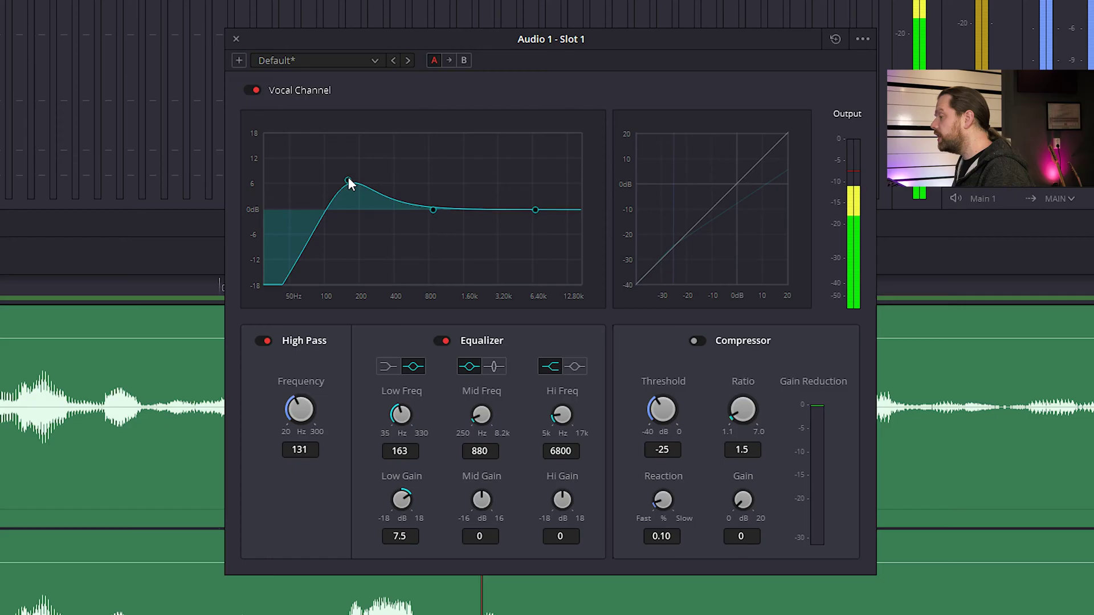
Set the low EQ boost to 6.1 dB at 152 Hz and make the high band an 8.6 dB bell at 5968 Hz.
{"action": "mouse_move", "coordinate": [347, 181]}
{"action": "left_mouse_down"}
{"action": "mouse_move", "coordinate": [337, 179]}
{"action": "mouse_move", "coordinate": [367, 185]}
{"action": "left_mouse_up"}
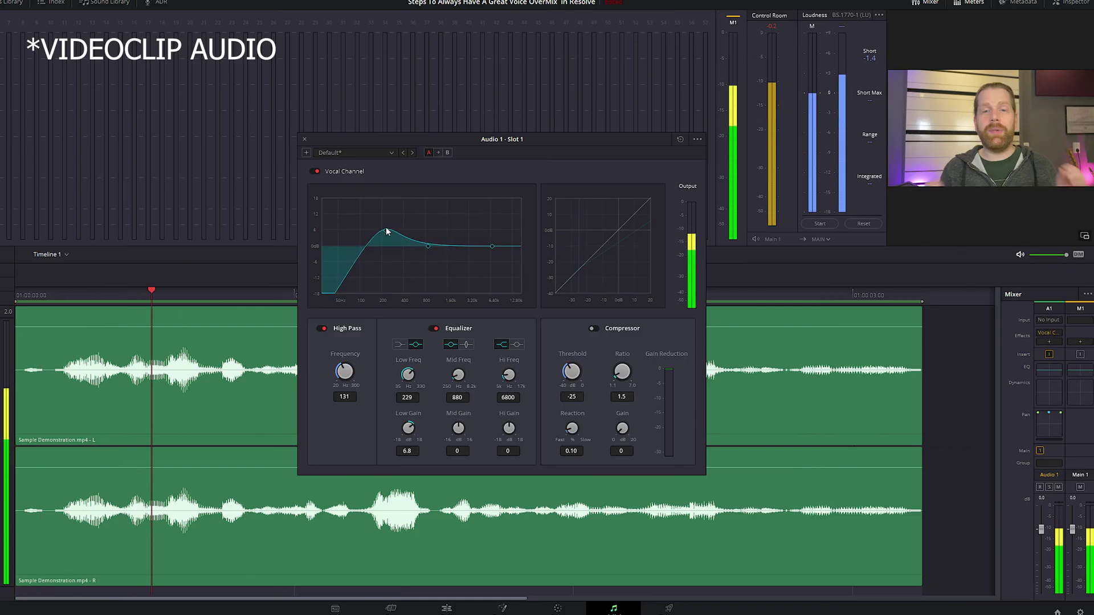
{"action": "left_click_drag", "start_coordinate": [387, 231], "coordinate": [374, 233]}
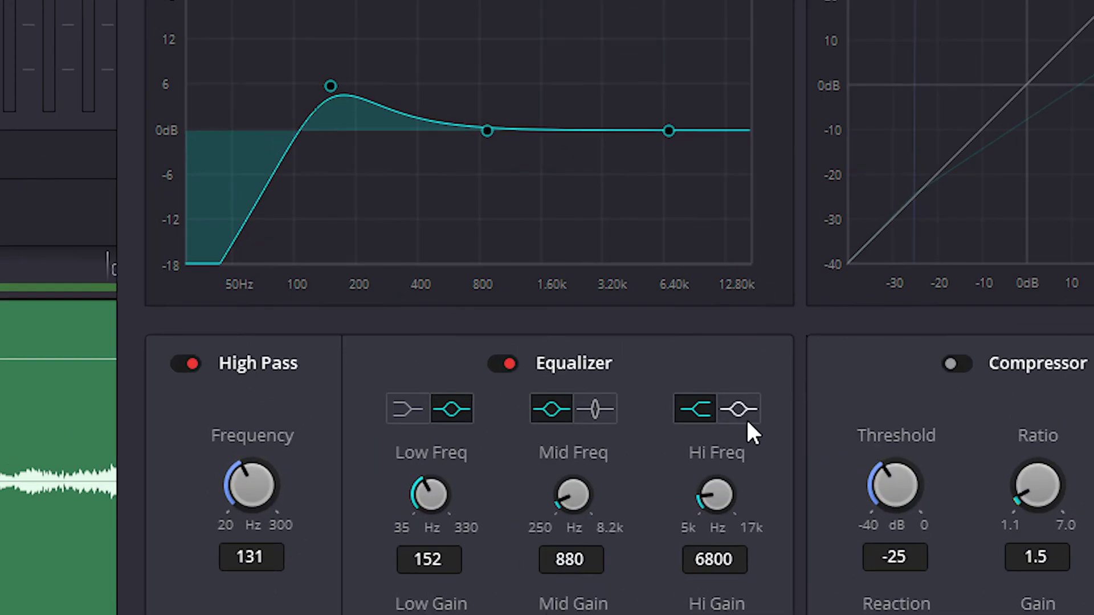
{"action": "left_click", "coordinate": [517, 345]}
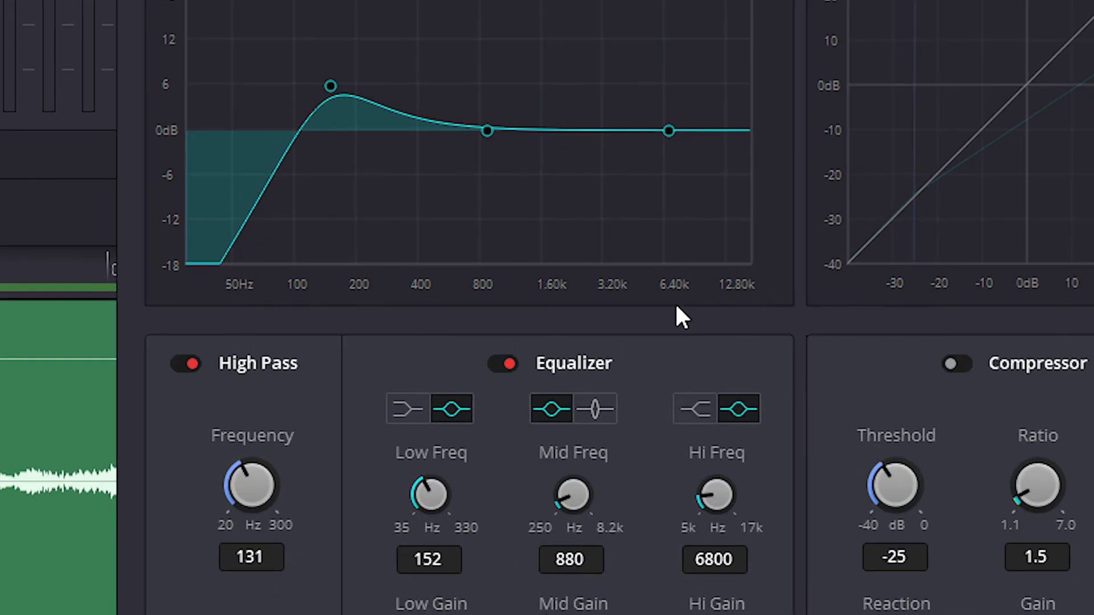
{"action": "left_click_drag", "start_coordinate": [669, 131], "coordinate": [665, 59]}
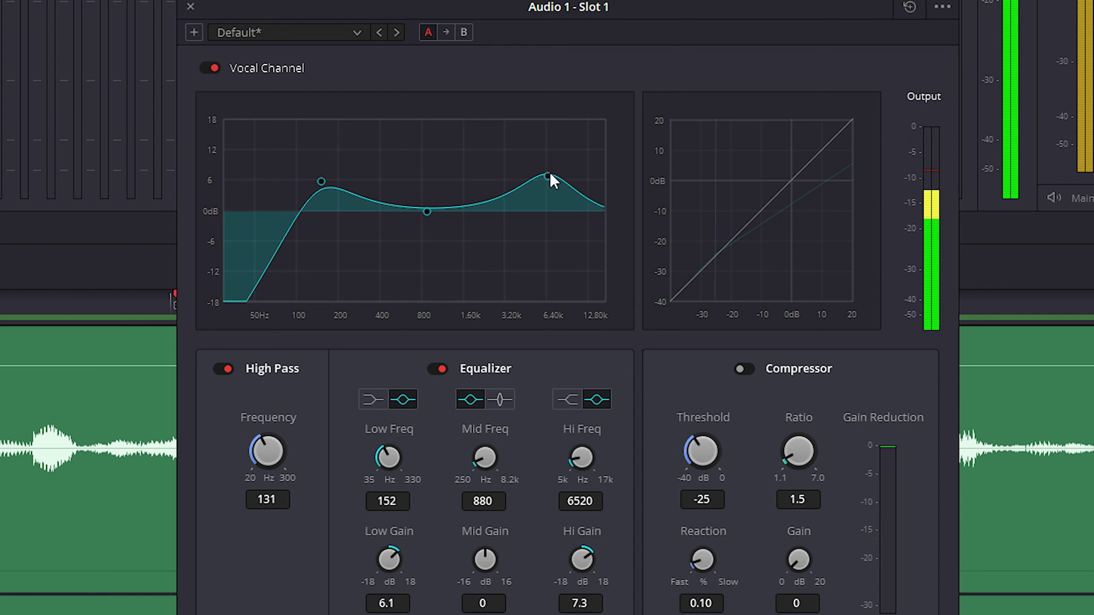
{"action": "mouse_move", "coordinate": [548, 165]}
{"action": "left_mouse_down"}
{"action": "mouse_move", "coordinate": [520, 162]}
{"action": "mouse_move", "coordinate": [540, 176]}
{"action": "mouse_move", "coordinate": [556, 170]}
{"action": "mouse_move", "coordinate": [535, 171]}
{"action": "mouse_move", "coordinate": [557, 154]}
{"action": "mouse_move", "coordinate": [561, 117]}
{"action": "mouse_move", "coordinate": [539, 118]}
{"action": "mouse_move", "coordinate": [542, 170]}
{"action": "left_mouse_up"}
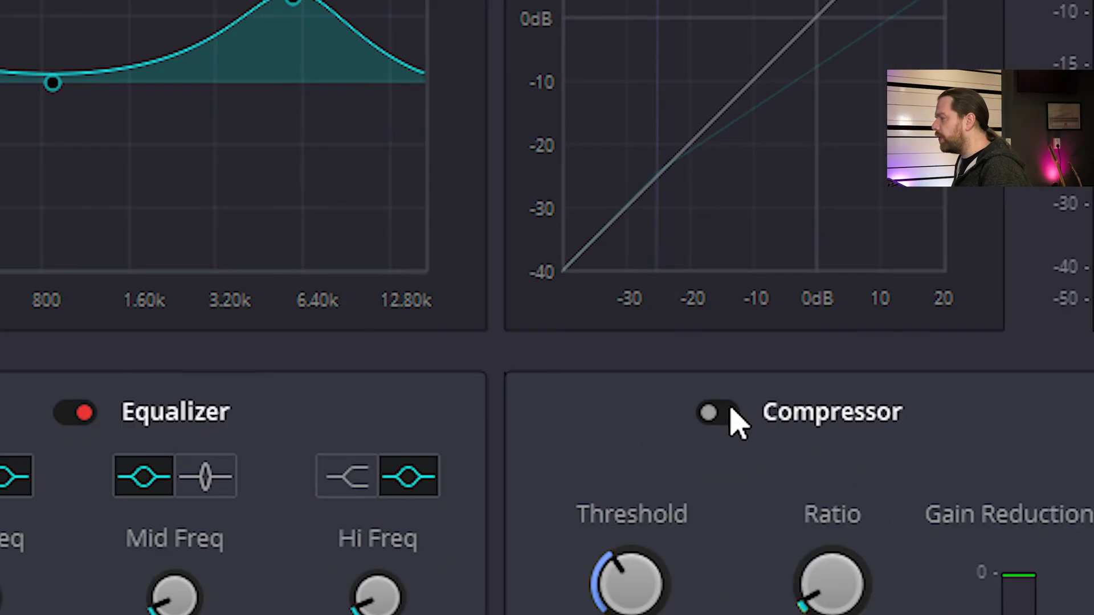
Turn on the compressor and settle its ratio at 4, checking by playback.
{"action": "left_click", "coordinate": [596, 328]}
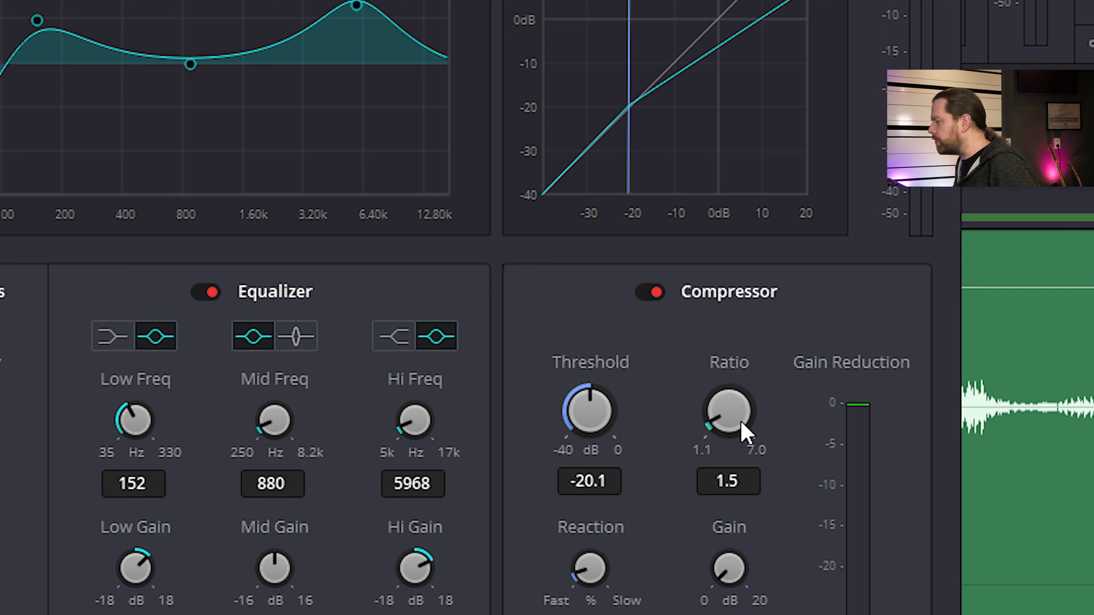
{"action": "left_click_drag", "start_coordinate": [727, 410], "coordinate": [796, 411]}
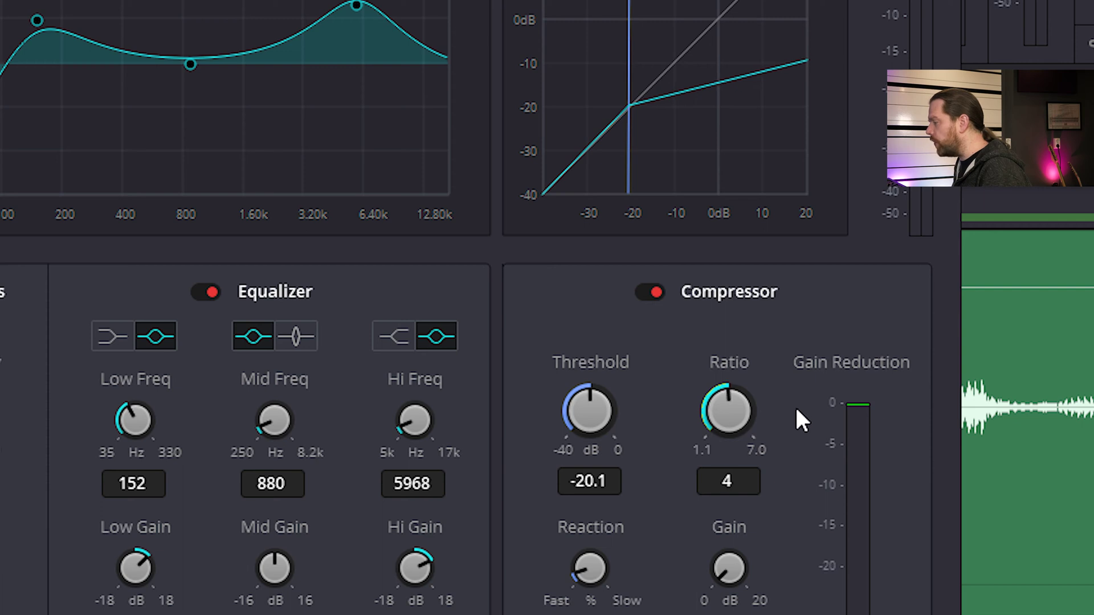
{"action": "key", "text": "space"}
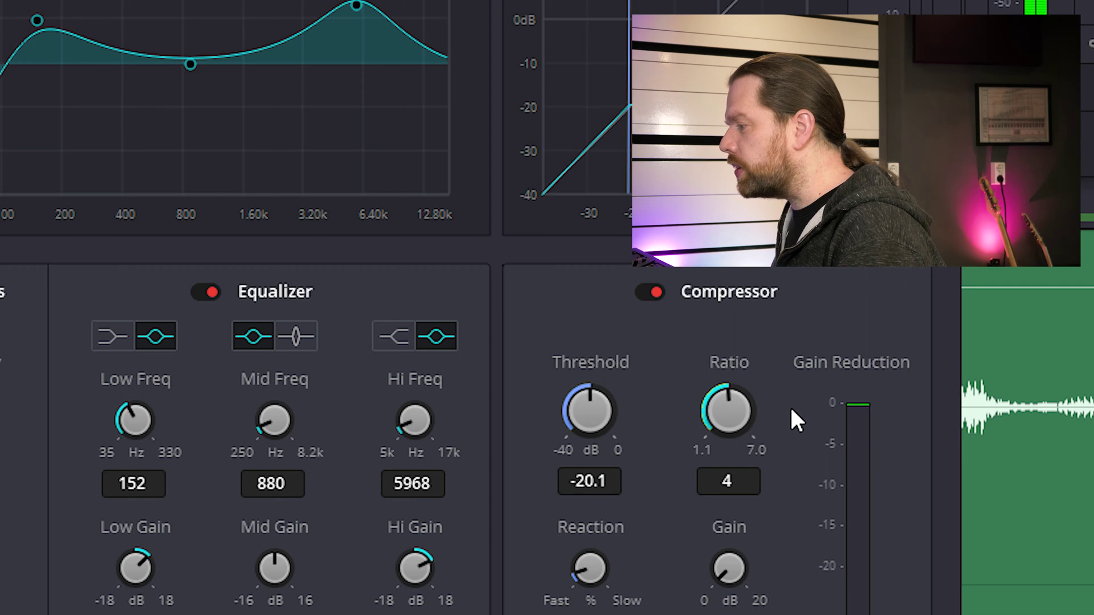
{"action": "left_click_drag", "start_coordinate": [723, 415], "coordinate": [694, 450]}
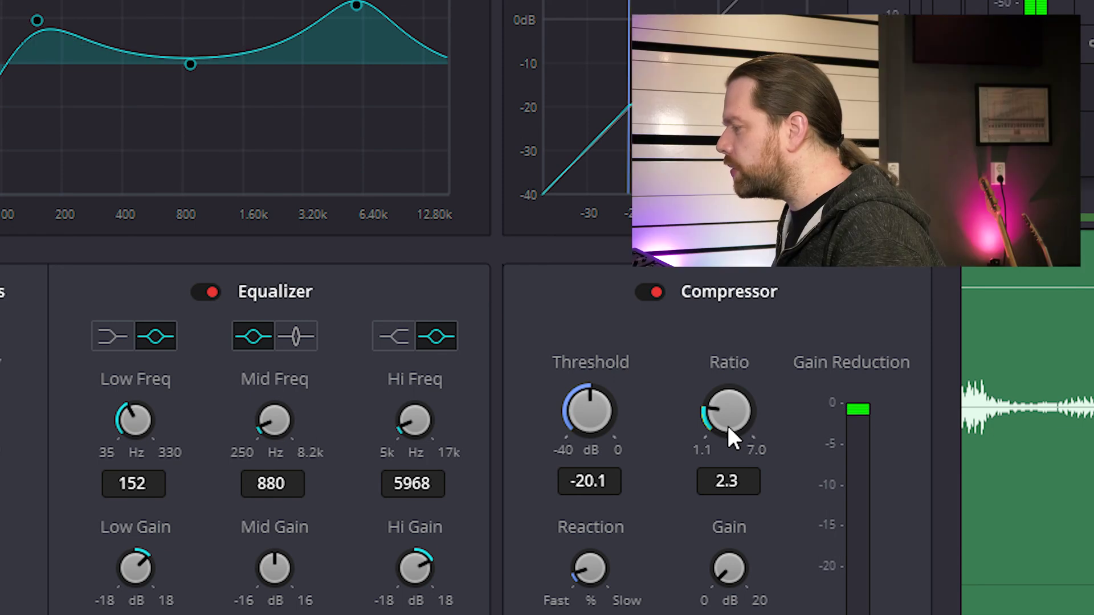
{"action": "left_click_drag", "start_coordinate": [728, 427], "coordinate": [760, 357]}
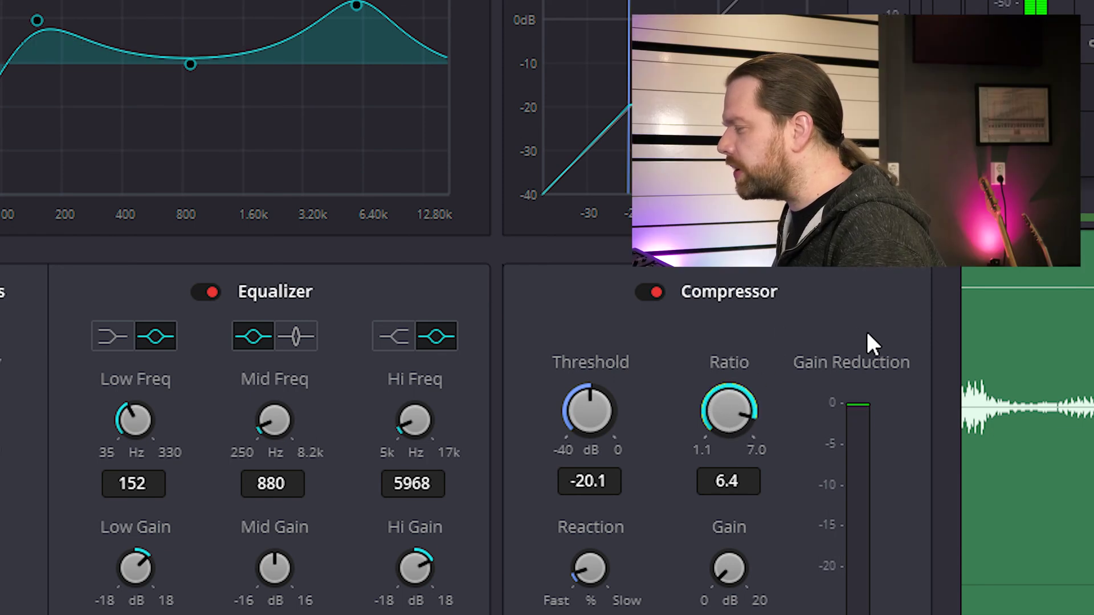
{"action": "left_click_drag", "start_coordinate": [756, 420], "coordinate": [773, 448]}
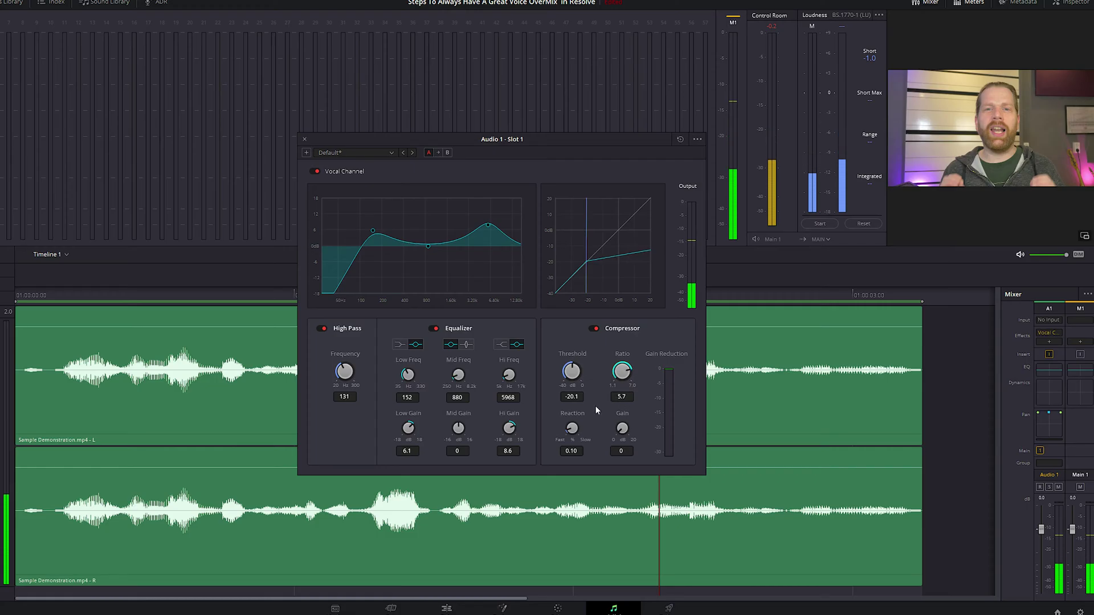
{"action": "left_click_drag", "start_coordinate": [596, 407], "coordinate": [583, 408]}
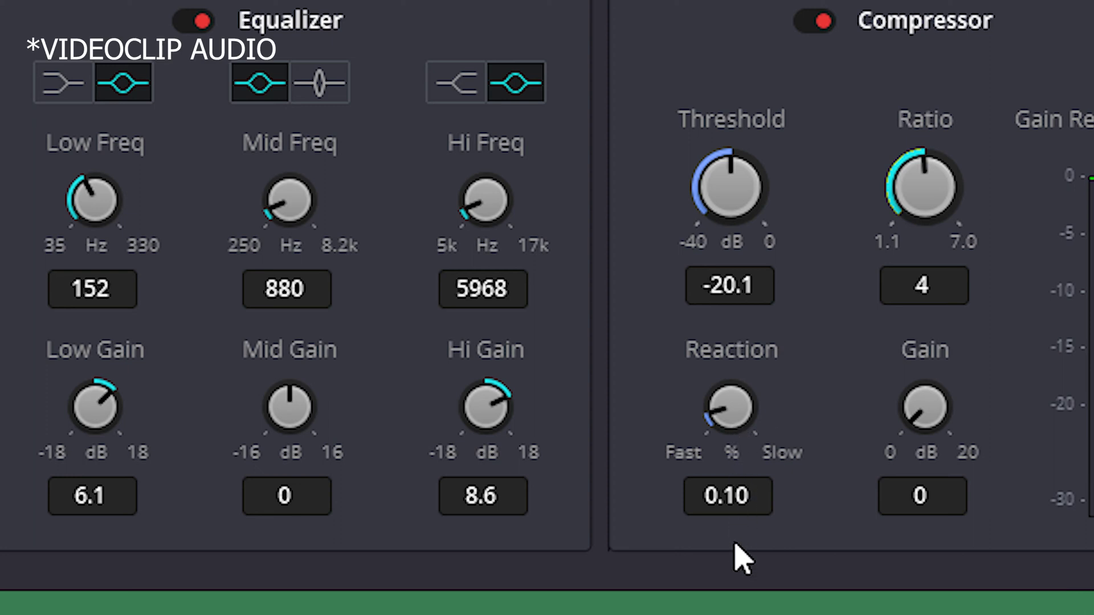
Try different compressor reaction values, leaving it at 0.10.
{"action": "left_click_drag", "start_coordinate": [741, 558], "coordinate": [496, 596]}
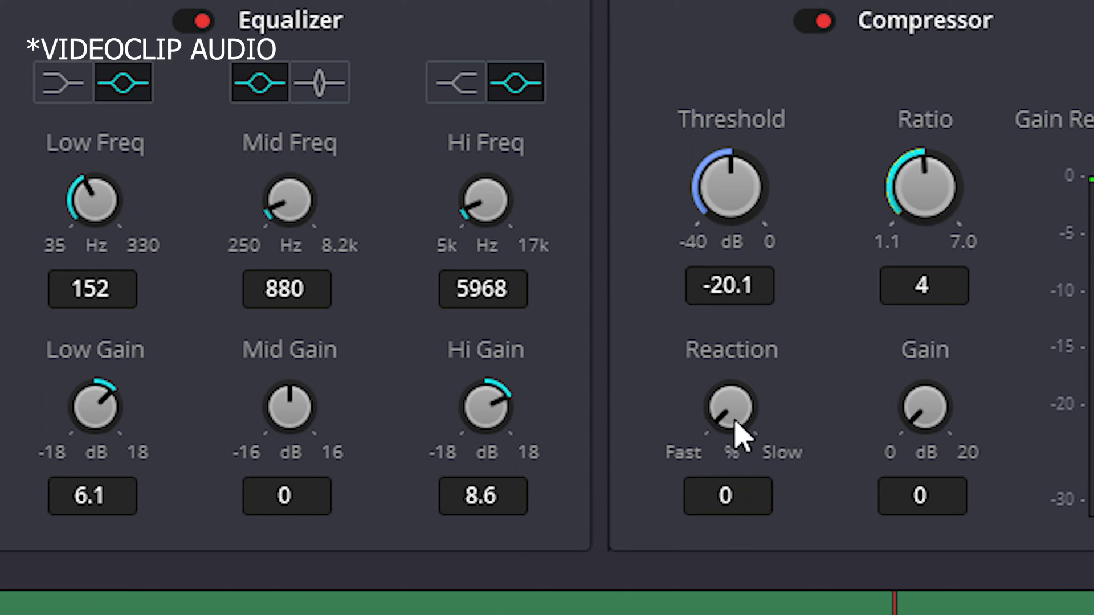
{"action": "left_click_drag", "start_coordinate": [743, 424], "coordinate": [1060, 393]}
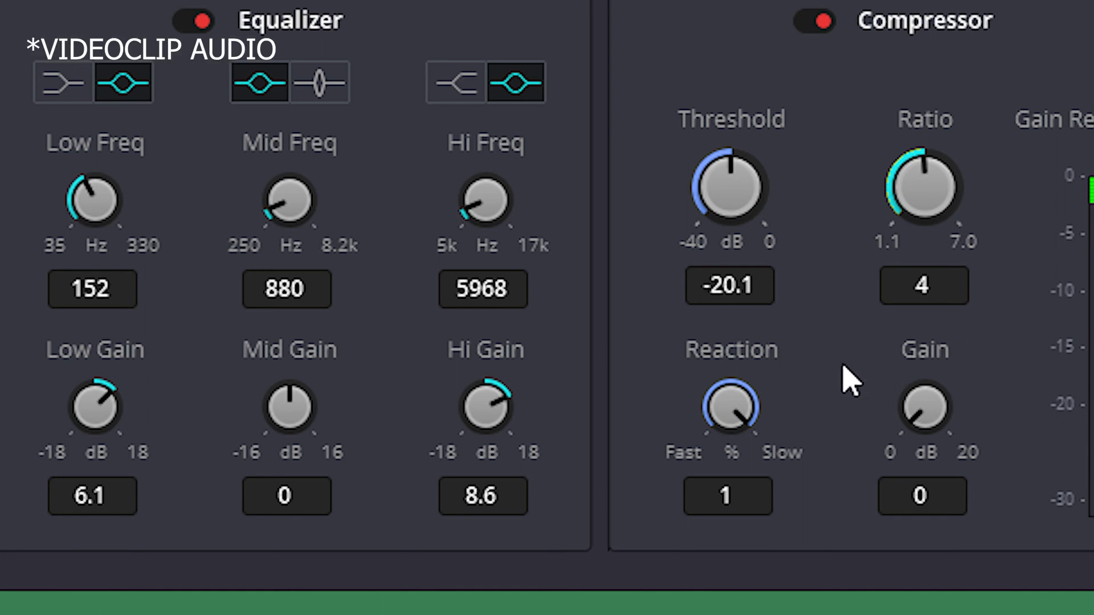
{"action": "left_click_drag", "start_coordinate": [778, 430], "coordinate": [113, 484]}
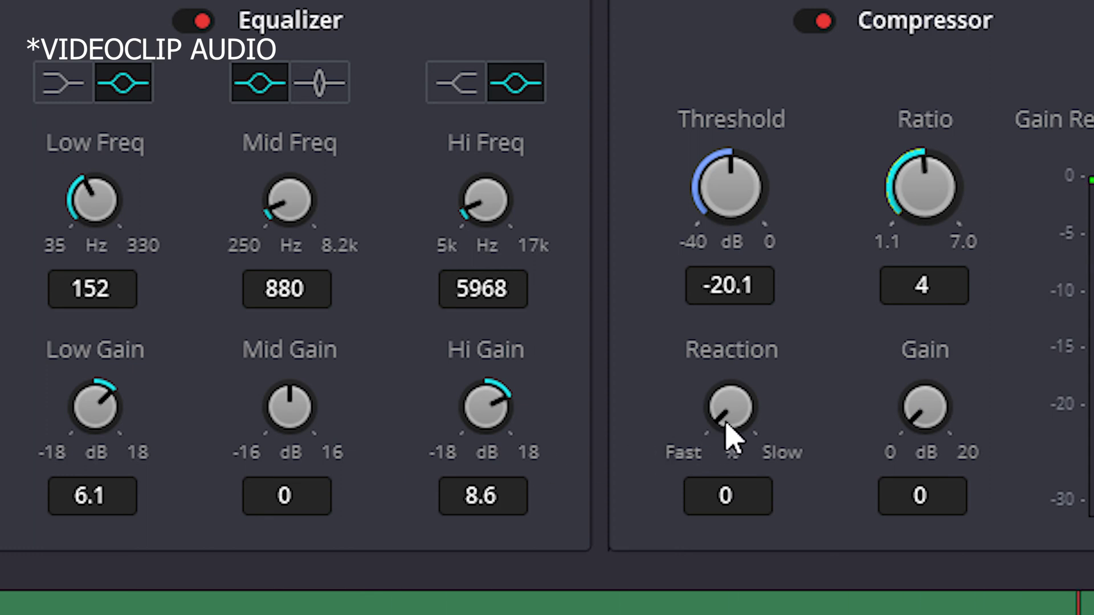
{"action": "left_click_drag", "start_coordinate": [740, 411], "coordinate": [765, 405]}
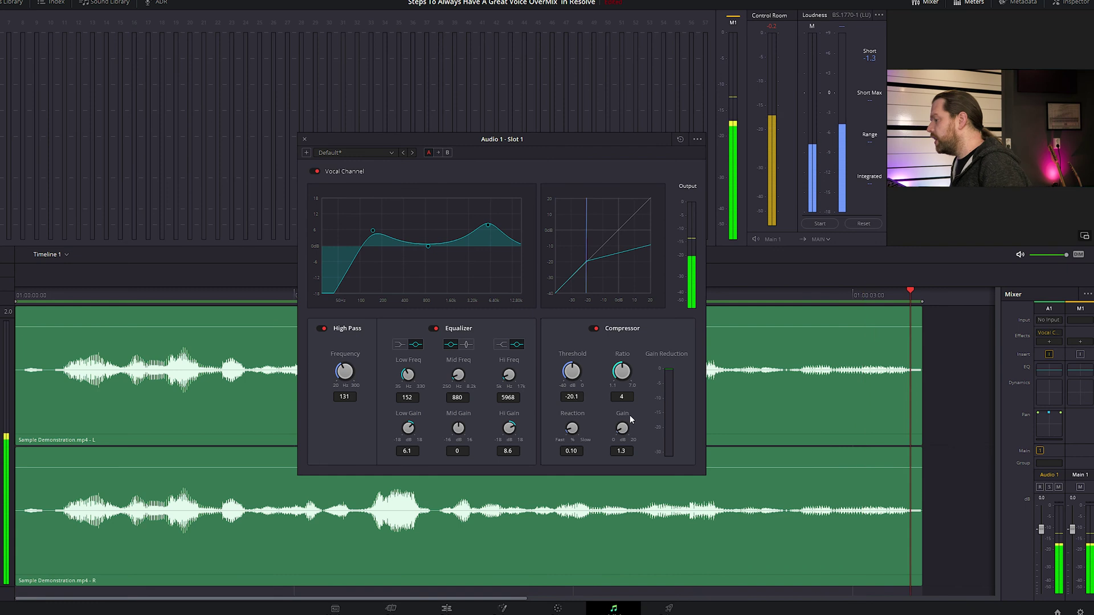
Set the compressor makeup gain to about 4.3 dB.
{"action": "left_click_drag", "start_coordinate": [630, 415], "coordinate": [691, 408]}
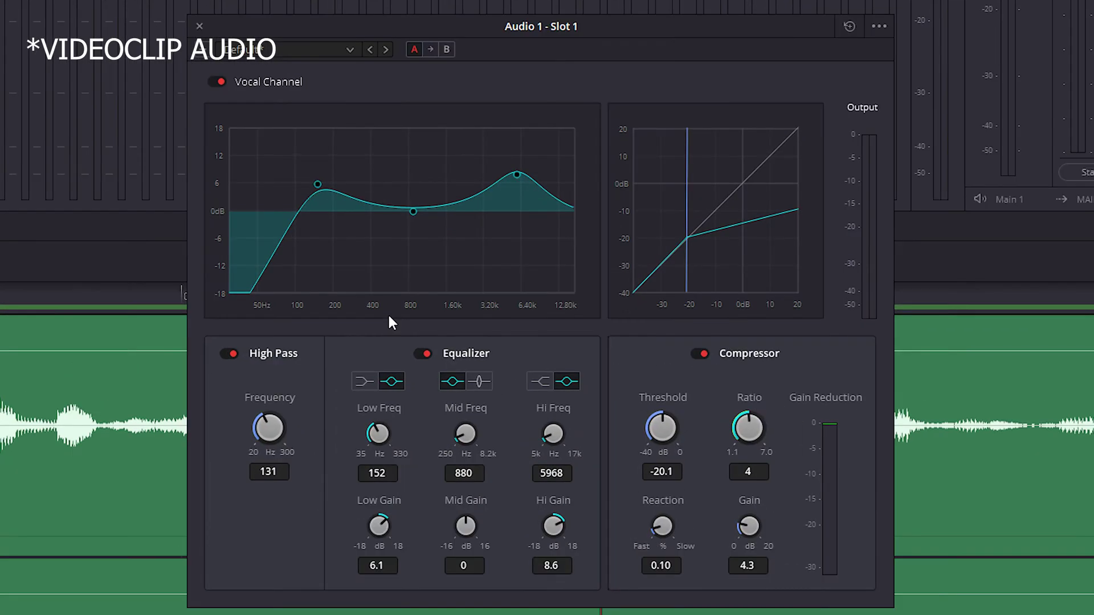
Move the EQ nodes to Low 143 Hz / 7.3 dB and Hi 5968 Hz / 7.9 dB.
{"action": "left_click_drag", "start_coordinate": [490, 224], "coordinate": [486, 226]}
{"action": "mouse_move", "coordinate": [515, 181]}
{"action": "left_mouse_down"}
{"action": "mouse_move", "coordinate": [545, 175]}
{"action": "mouse_move", "coordinate": [518, 173]}
{"action": "left_mouse_up"}
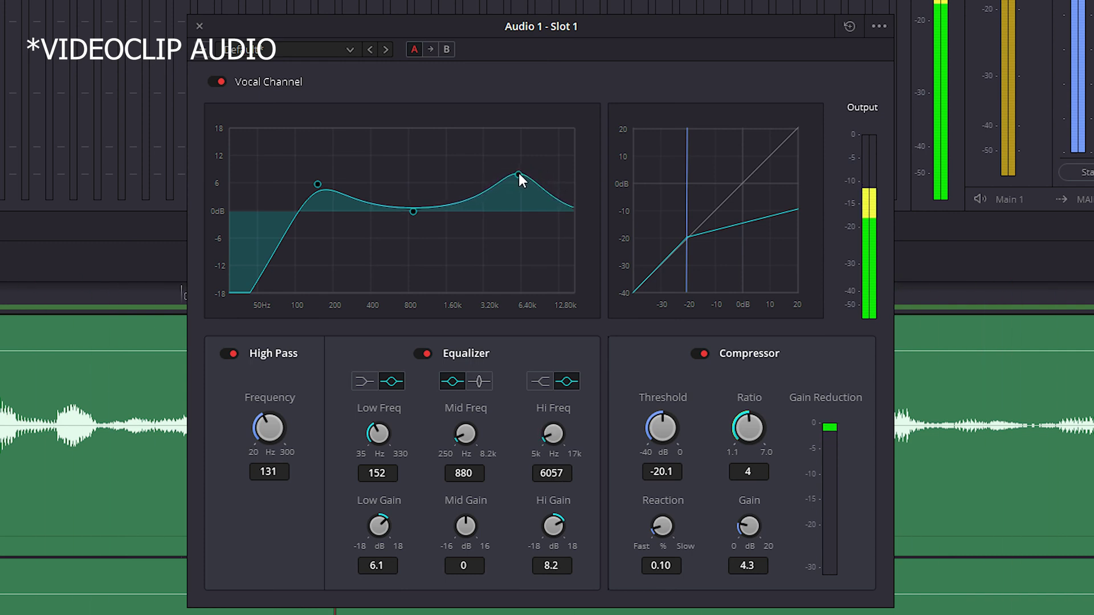
{"action": "left_click_drag", "start_coordinate": [317, 184], "coordinate": [315, 177]}
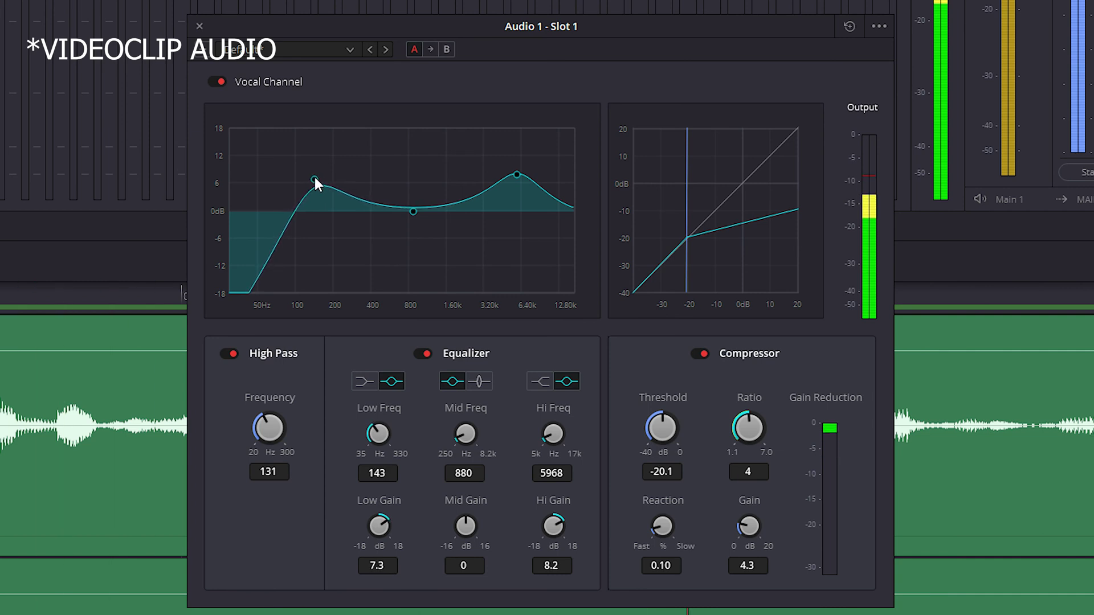
{"action": "left_click_drag", "start_coordinate": [521, 176], "coordinate": [518, 179]}
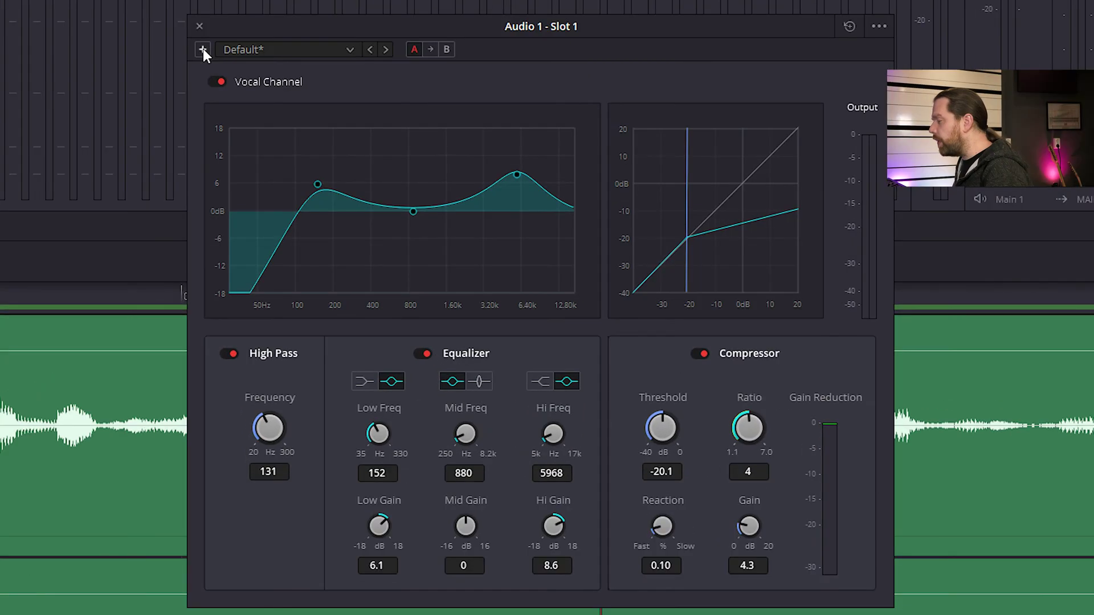
Start a new Vocal Channel preset named 'Subscribe VO'.
{"action": "left_click", "coordinate": [203, 50]}
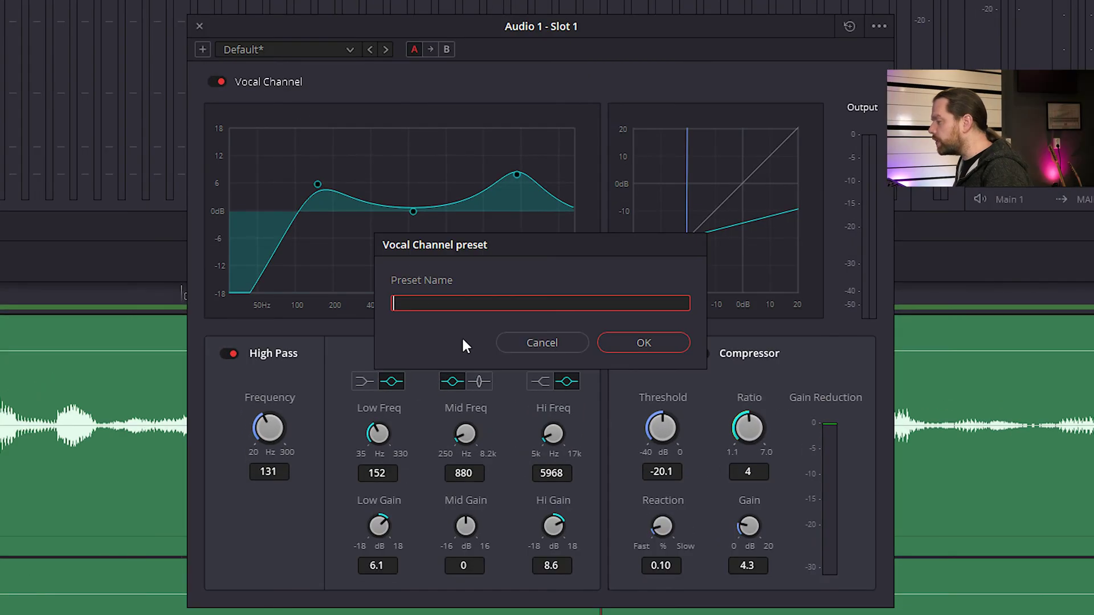
{"action": "type", "text": "Subscribe "}
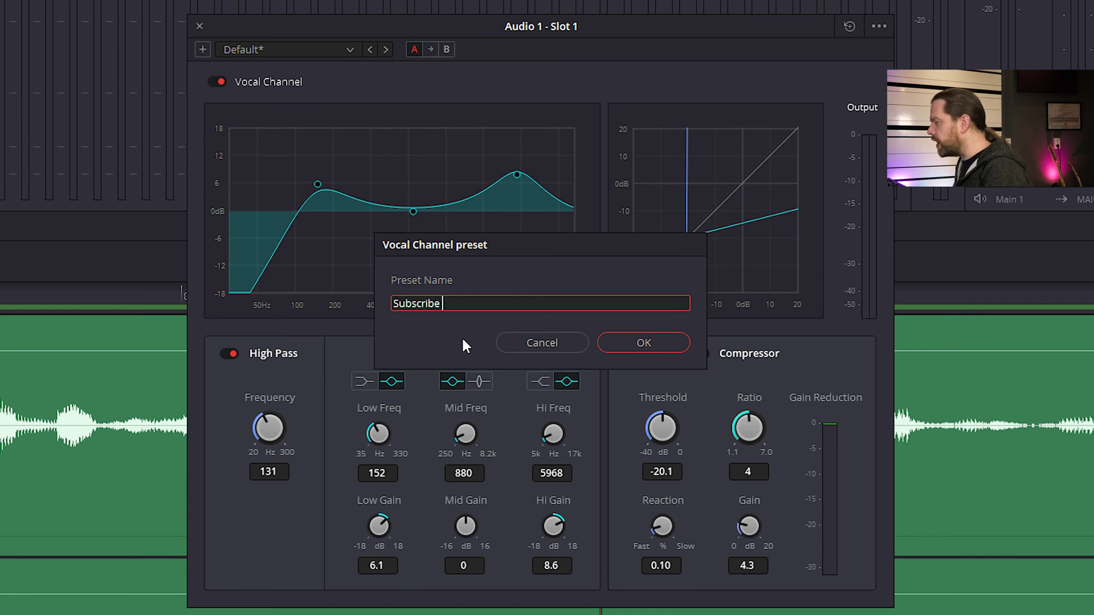
{"action": "type", "text": "VO"}
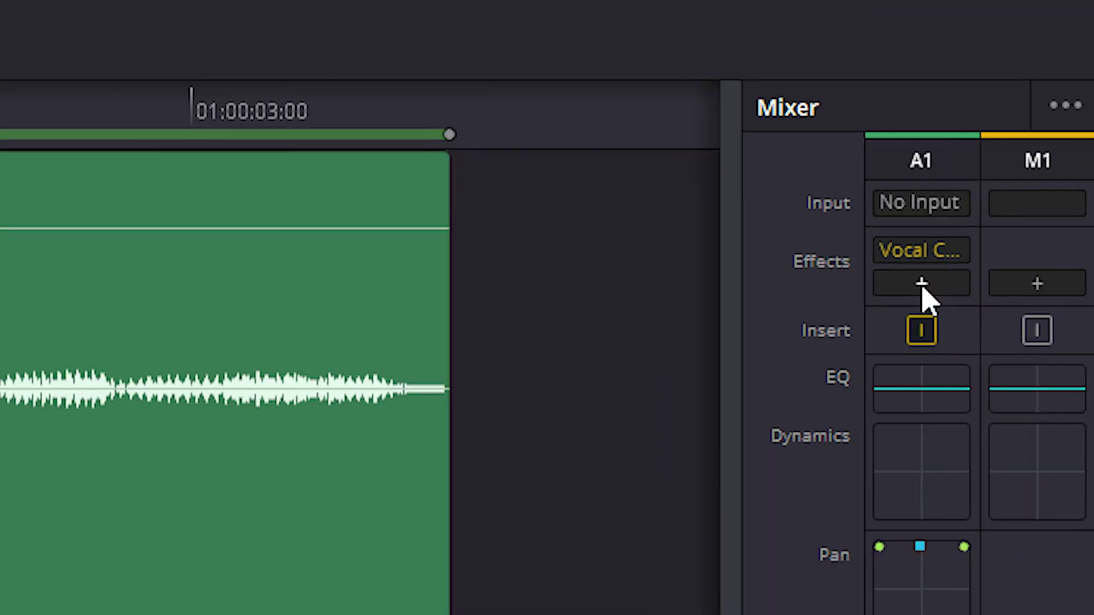
Add a FairlightFX Limiter to track A1 after the Vocal Channel.
{"action": "left_click", "coordinate": [1049, 343]}
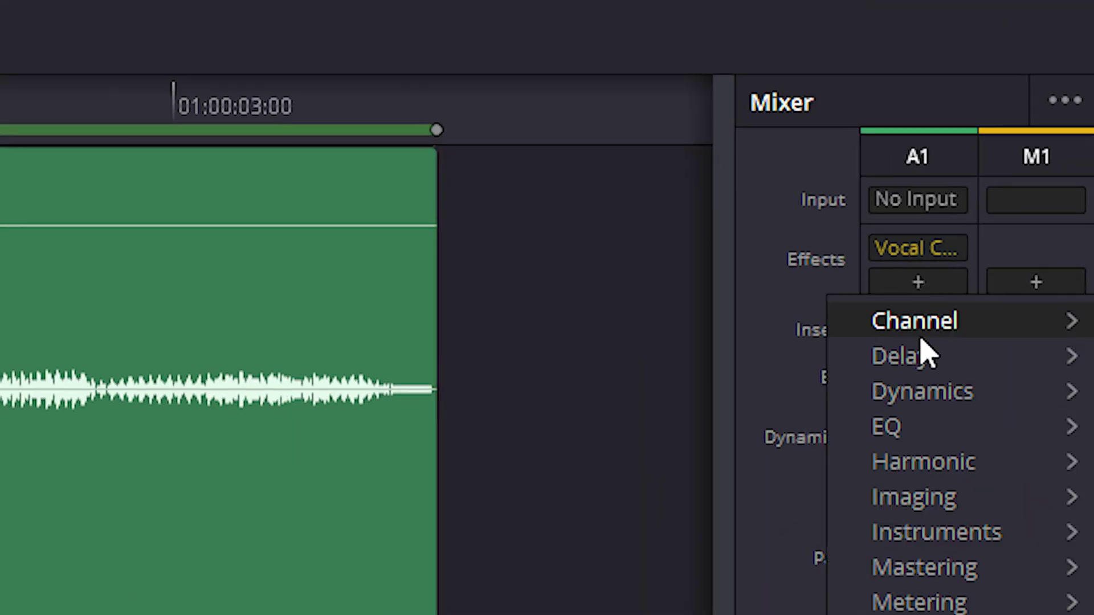
{"action": "mouse_move", "coordinate": [908, 396]}
{"action": "mouse_move", "coordinate": [757, 400]}
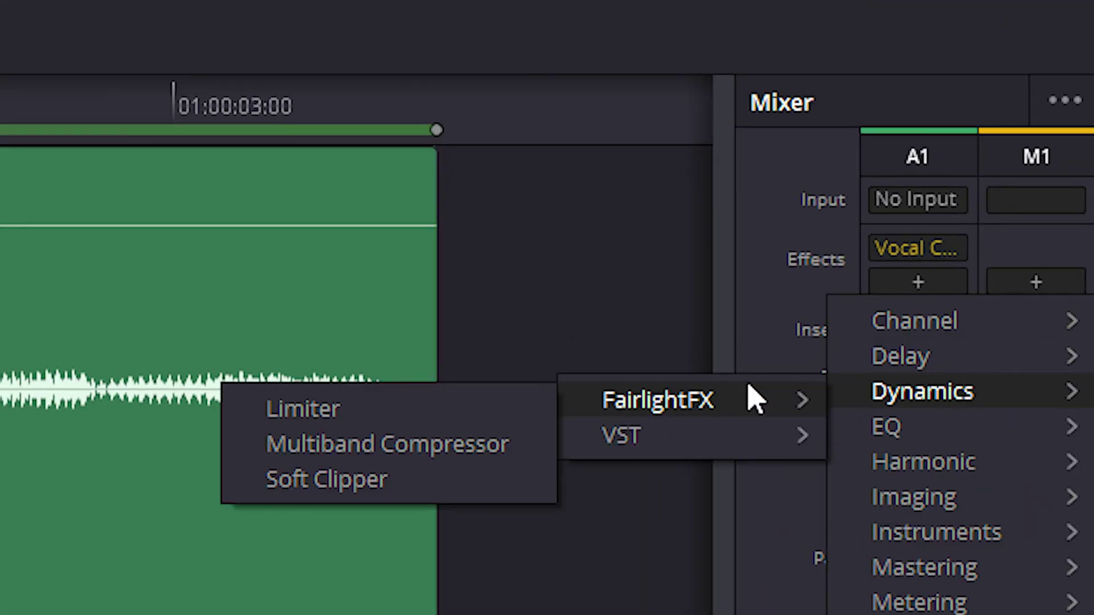
{"action": "left_click", "coordinate": [449, 411]}
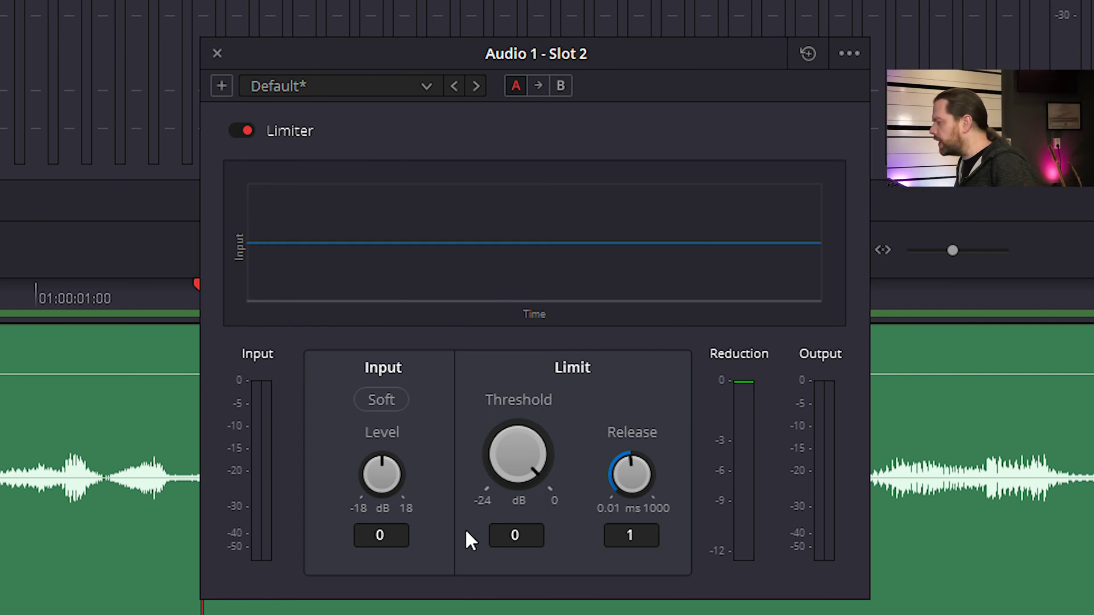
Set the Limiter threshold to -11.2 dB, close its window and play the voice-over.
{"action": "key", "text": "space"}
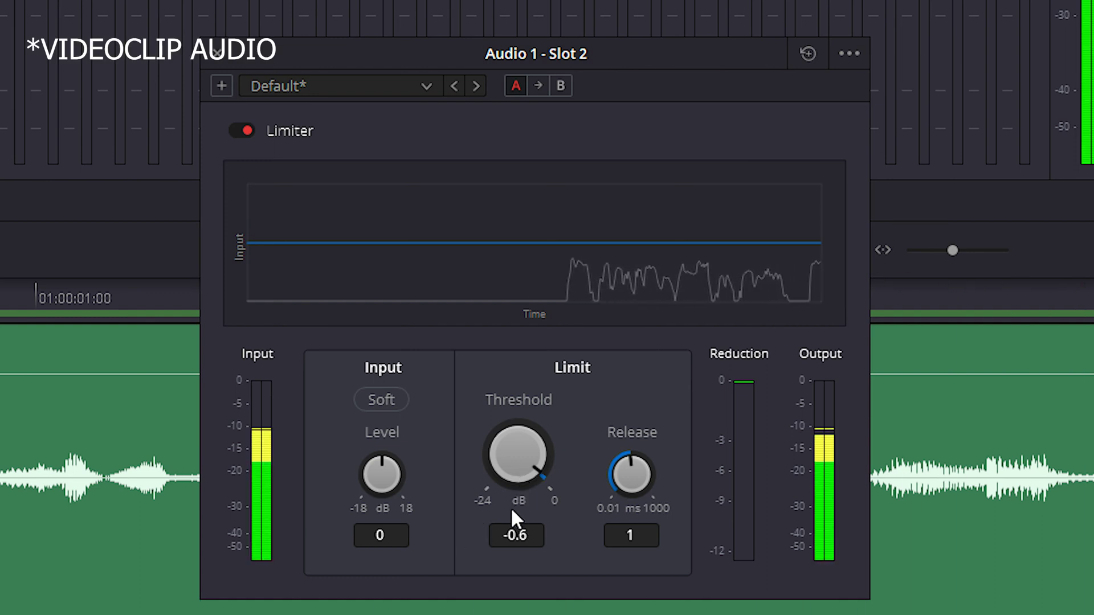
{"action": "left_click_drag", "start_coordinate": [502, 522], "coordinate": [464, 614]}
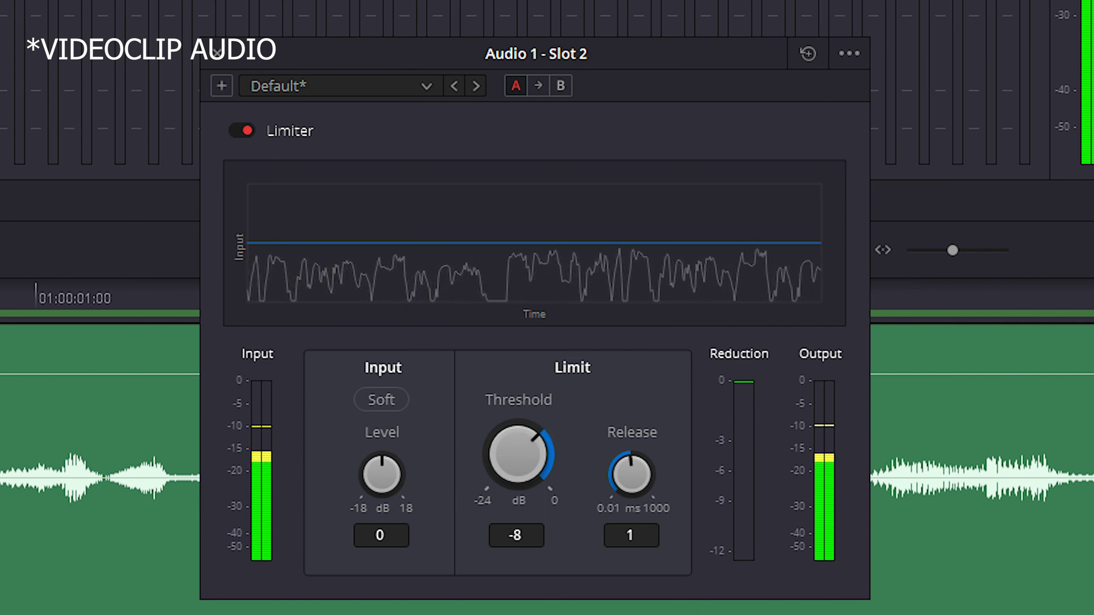
{"action": "left_click_drag", "start_coordinate": [522, 460], "coordinate": [464, 505]}
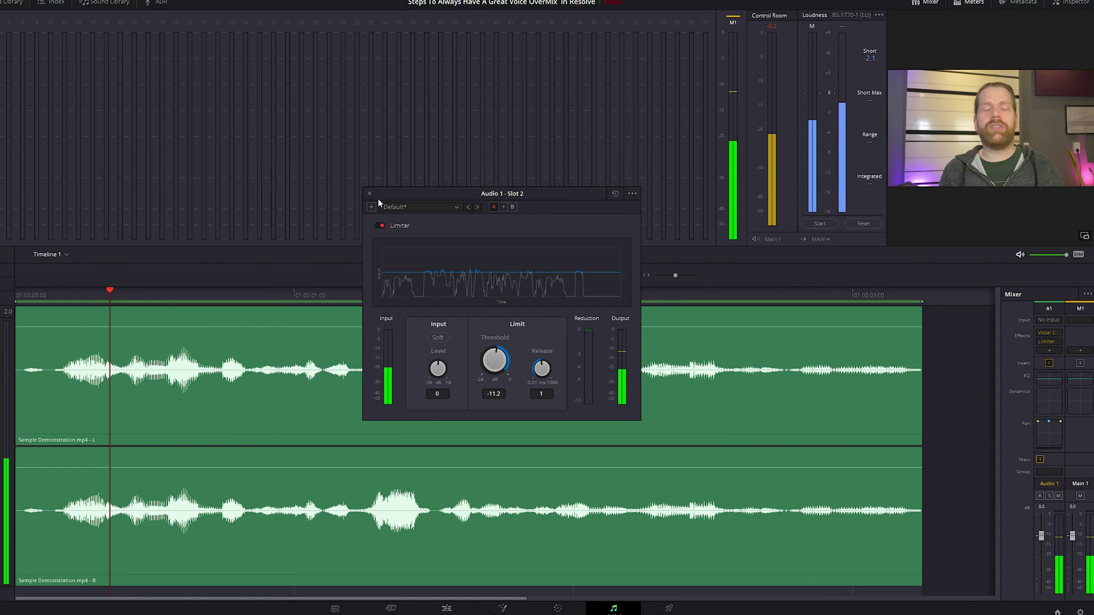
{"action": "left_click", "coordinate": [369, 194]}
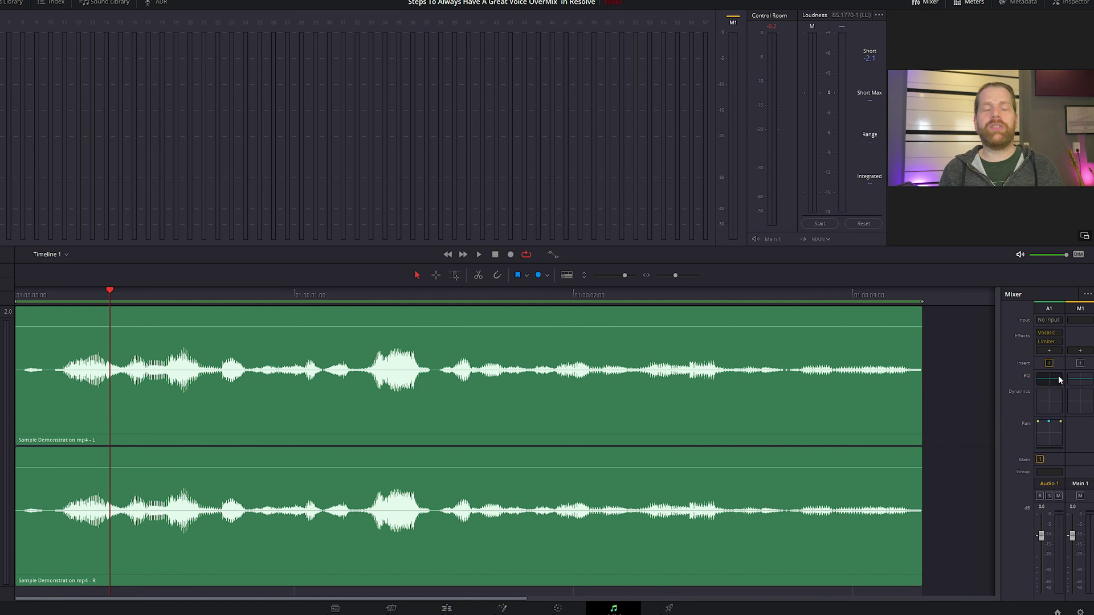
{"action": "key", "text": "space"}
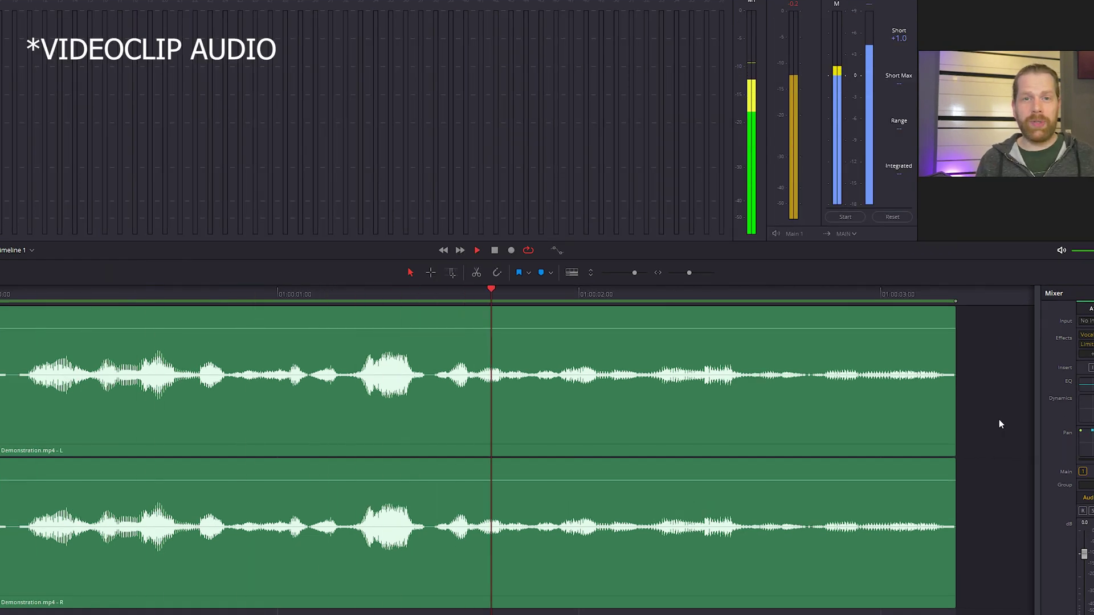